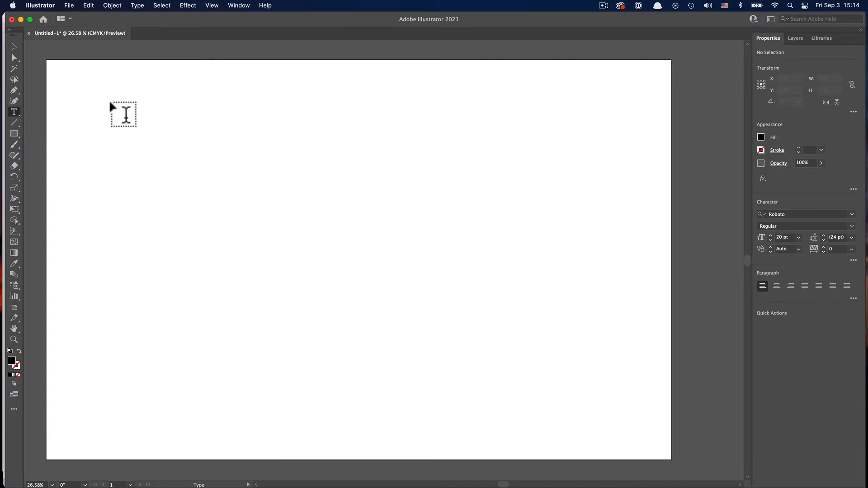
# Add a point text object near the artboard's upper-left corner in Arial Black at 140 pt.
pyautogui.click(127, 99)
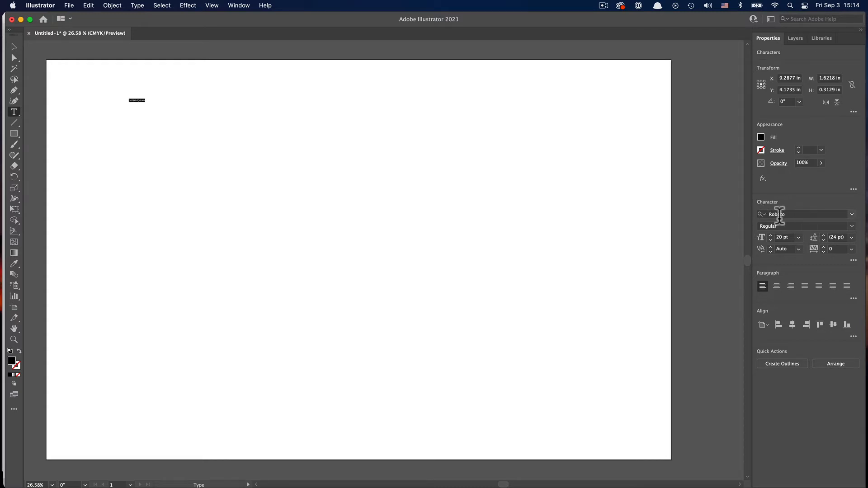
pyautogui.click(852, 214)
pyautogui.click(806, 270)
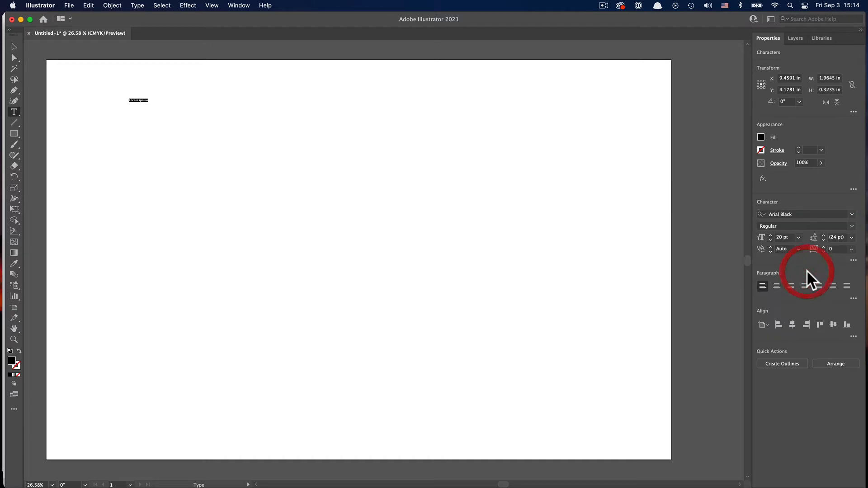
pyautogui.click(780, 238)
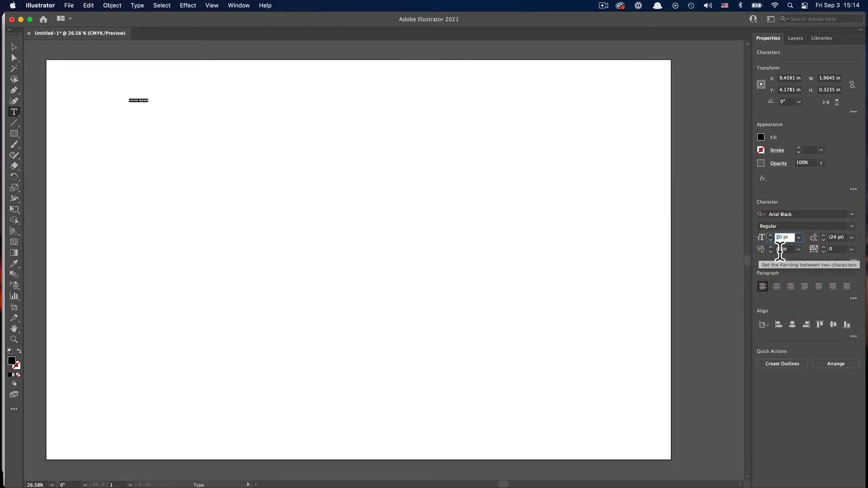
pyautogui.write('140')
pyautogui.press('Return')
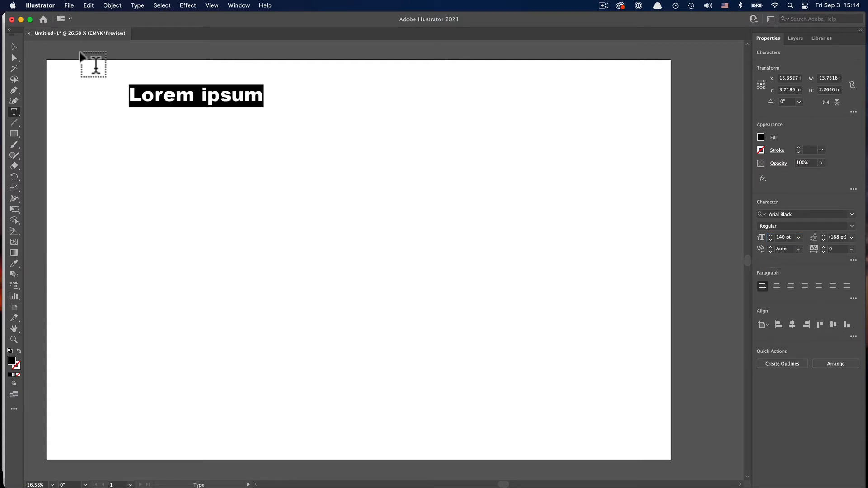
# Replace the placeholder text with "Visible Title Right Here" and move the title toward the middle of the artboard's upper edge.
pyautogui.tripleClick(155, 99)
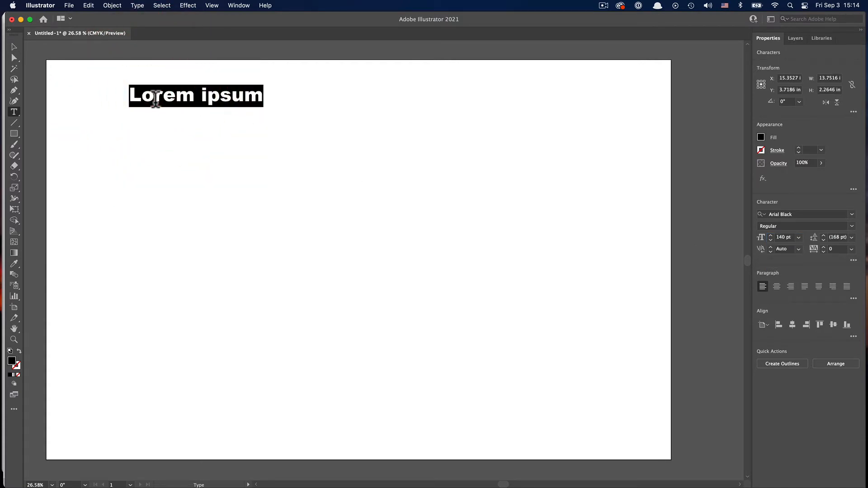
pyautogui.write('Visibl')
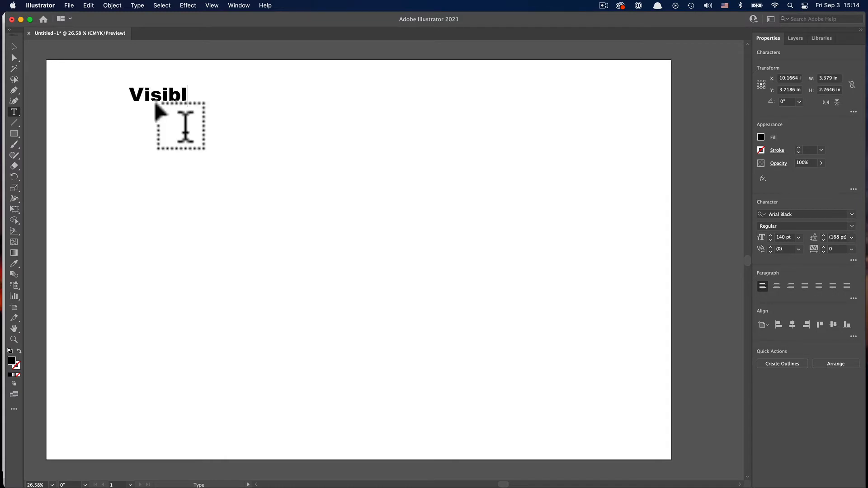
pyautogui.write('e Title Right Here')
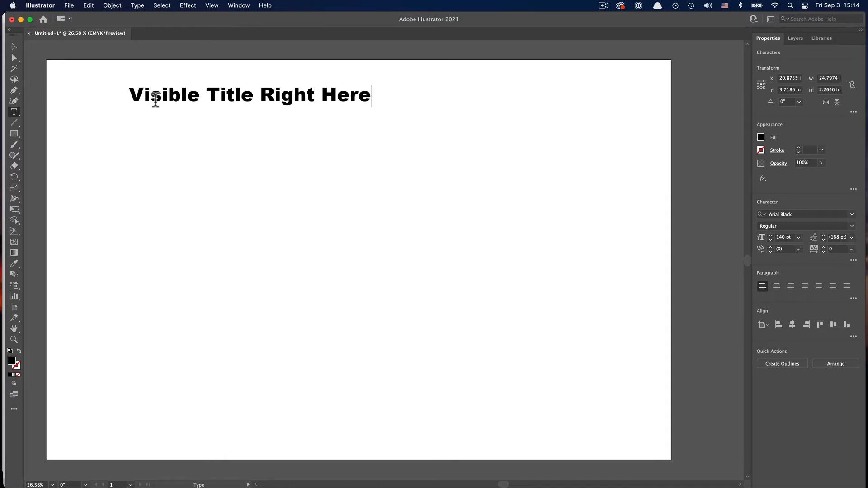
pyautogui.click(14, 47)
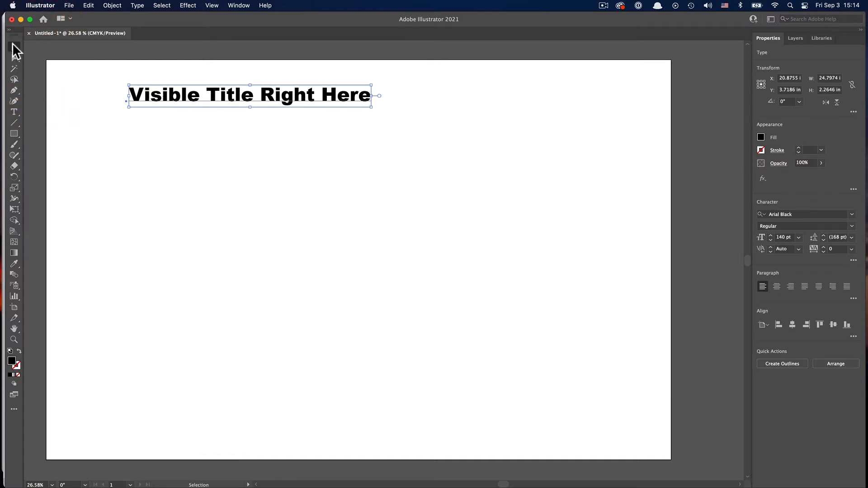
pyautogui.moveTo(184, 101); pyautogui.dragTo(300, 101)
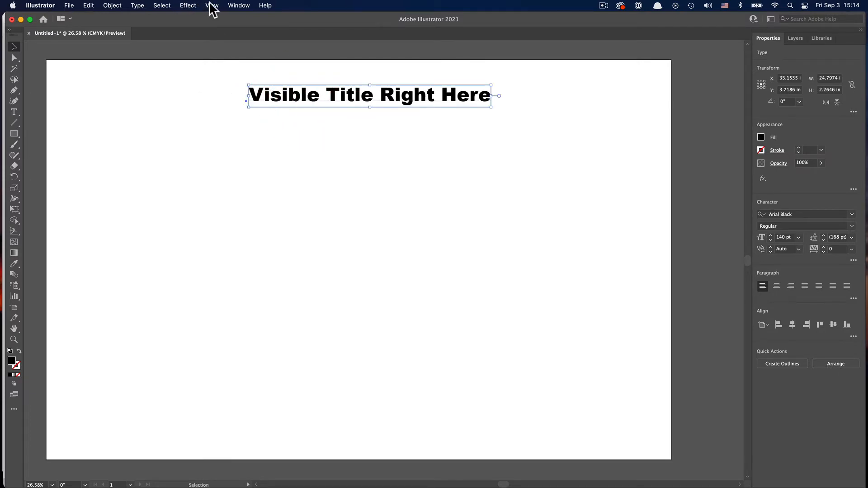
# Show the document grid and hide it again.
pyautogui.click(212, 5)
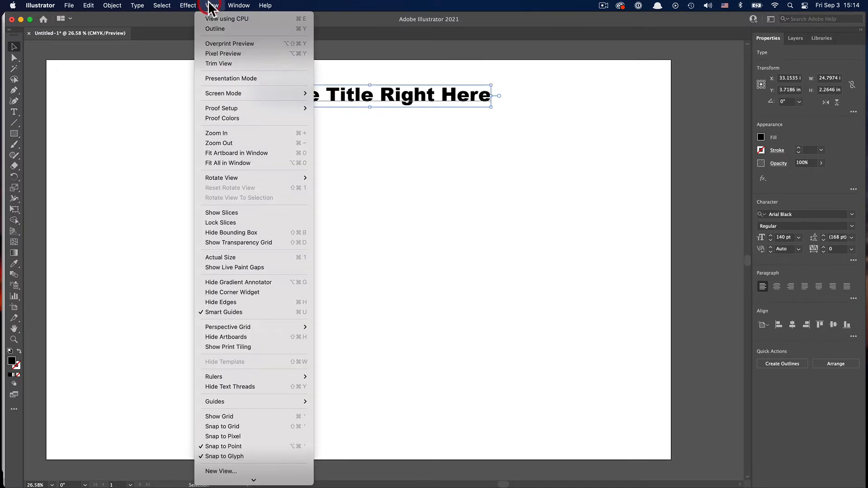
pyautogui.click(242, 415)
pyautogui.click(212, 5)
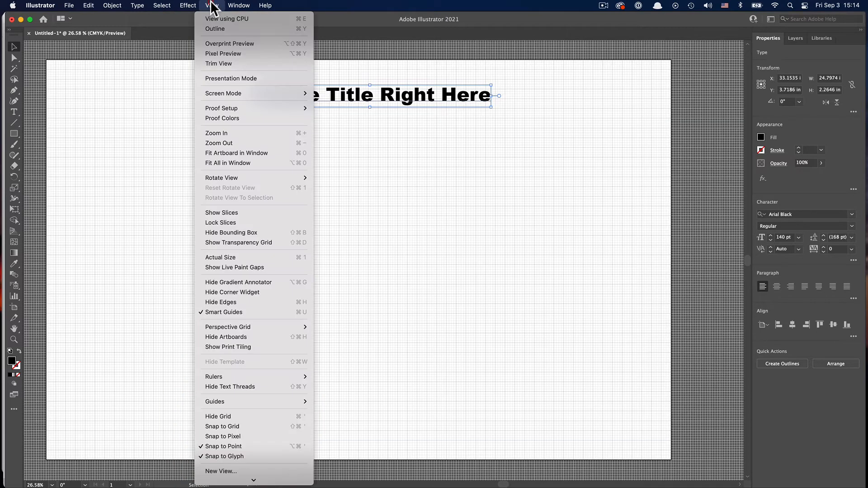
pyautogui.click(240, 415)
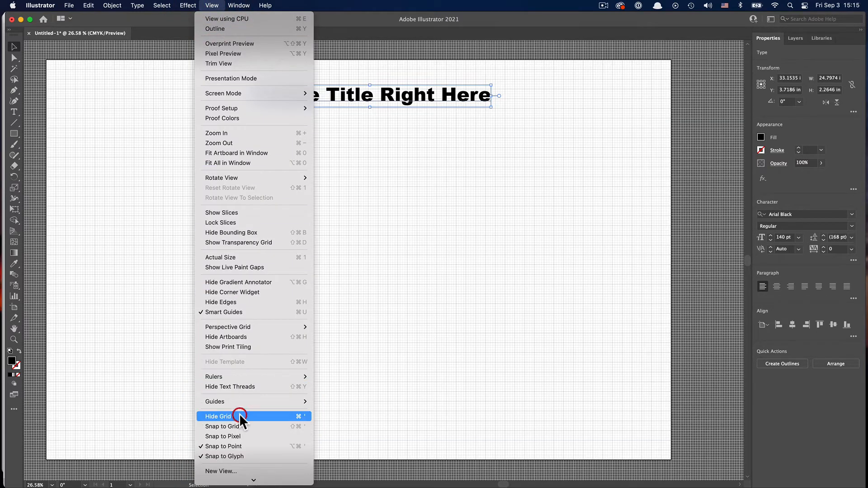
# Reposition the title at a height of about Y 3.5 in and center it horizontally on the artboard.
pyautogui.moveTo(450, 97); pyautogui.dragTo(362, 94)
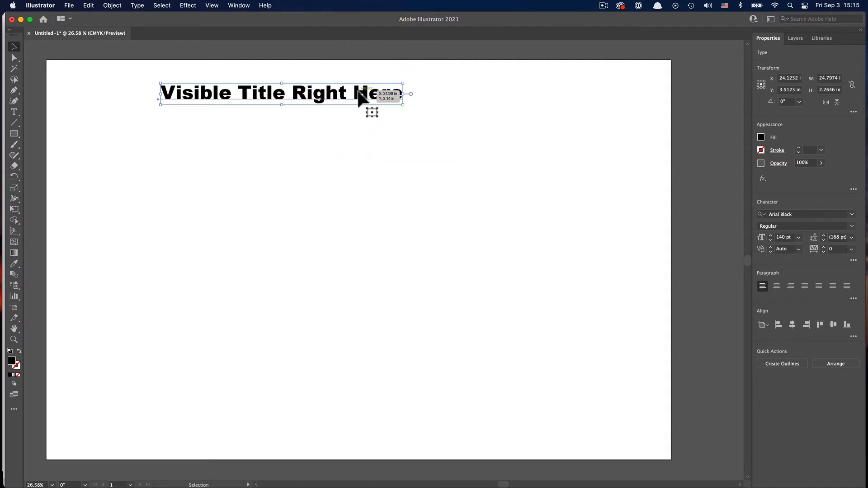
pyautogui.click(792, 324)
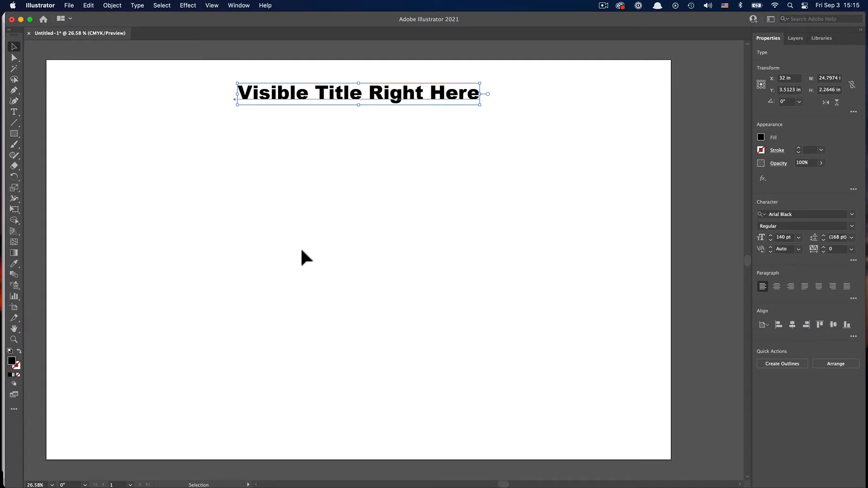
# Duplicate the title to a spot below and left of the original and replace the copy's text with "Subtitle".
pyautogui.moveTo(421, 95); pyautogui.dragTo(261, 155)
pyautogui.click(421, 264)
pyautogui.doubleClick(262, 160)
pyautogui.press('super+a')
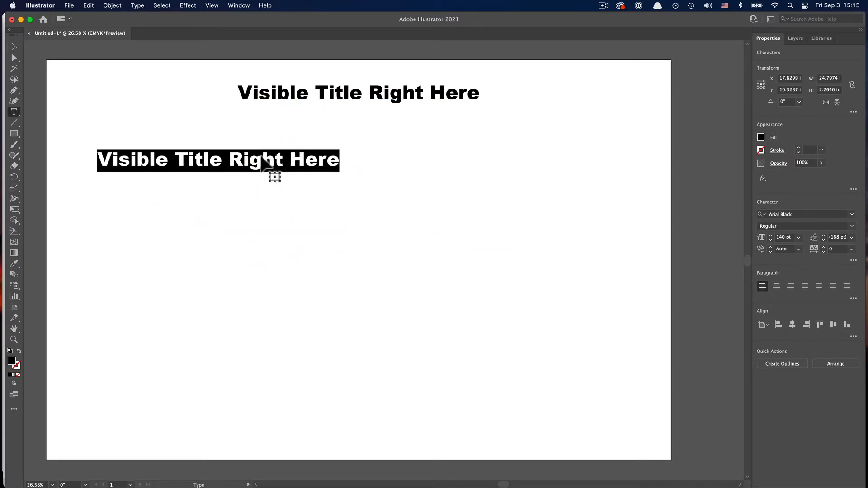
pyautogui.doubleClick(252, 160)
pyautogui.click(251, 158)
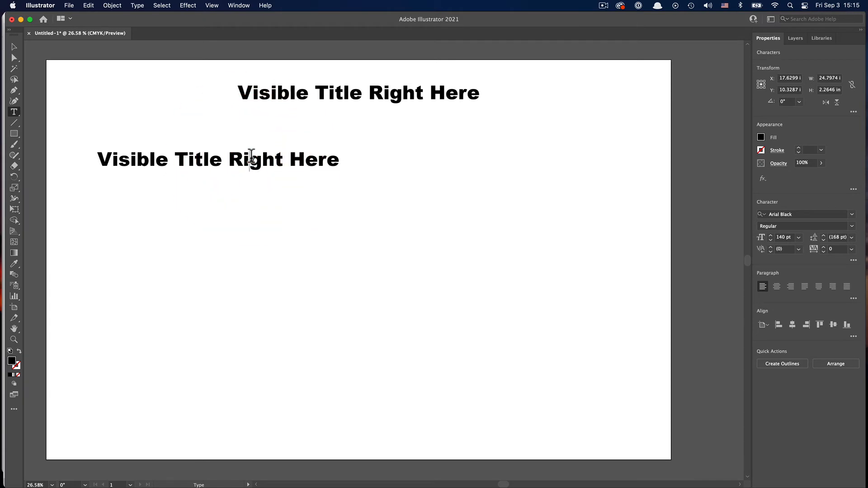
pyautogui.doubleClick(251, 158)
pyautogui.click(250, 157)
pyautogui.press('super+a')
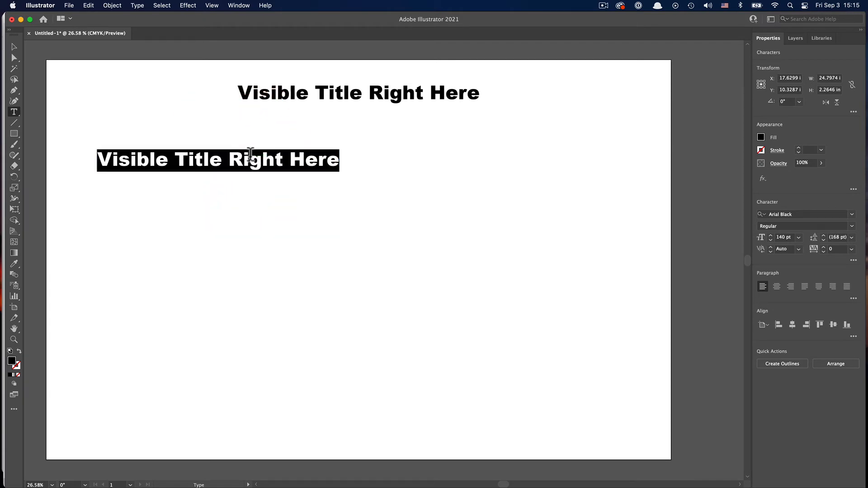
pyautogui.write('Subtitle')
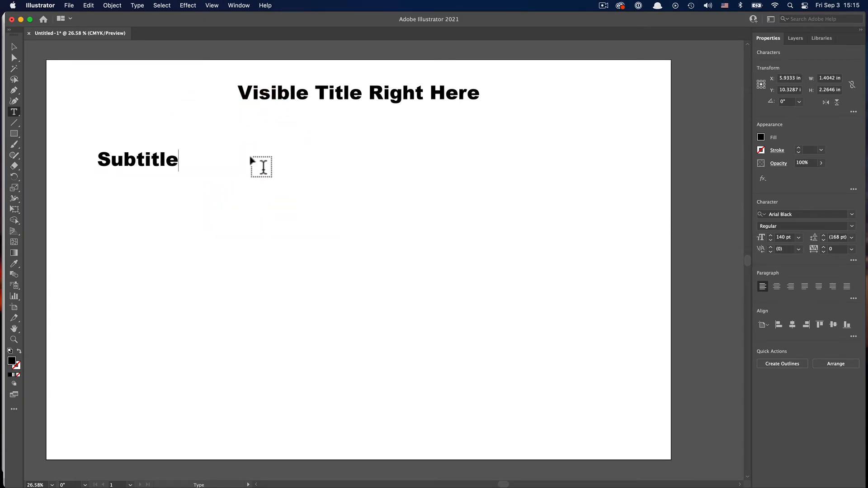
# Set the font size of the whole "Subtitle" text to 70 pt.
pyautogui.press('super+a')
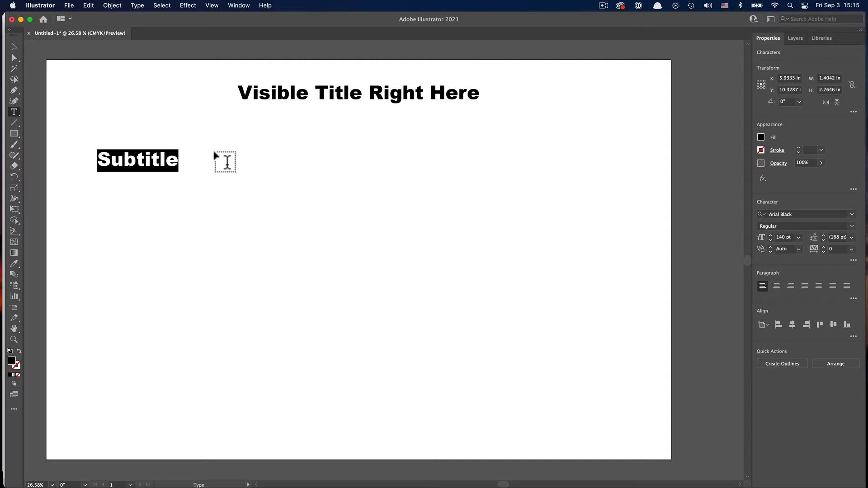
pyautogui.click(775, 238)
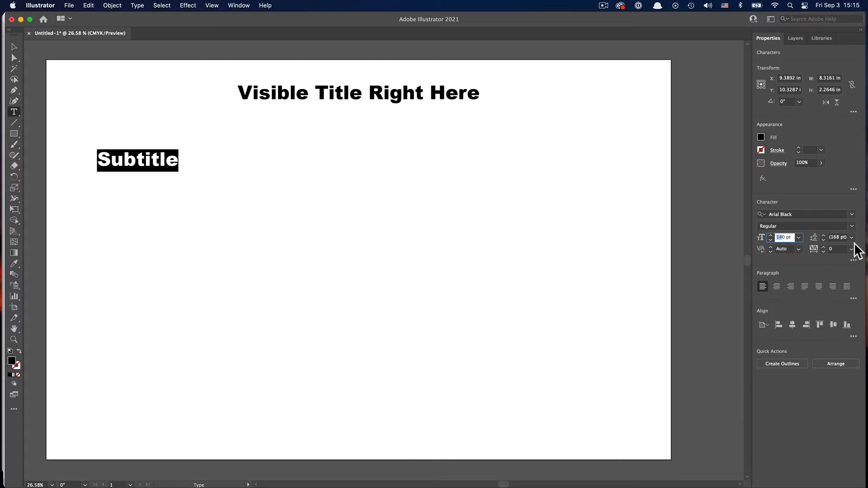
pyautogui.write('70')
pyautogui.press('Return')
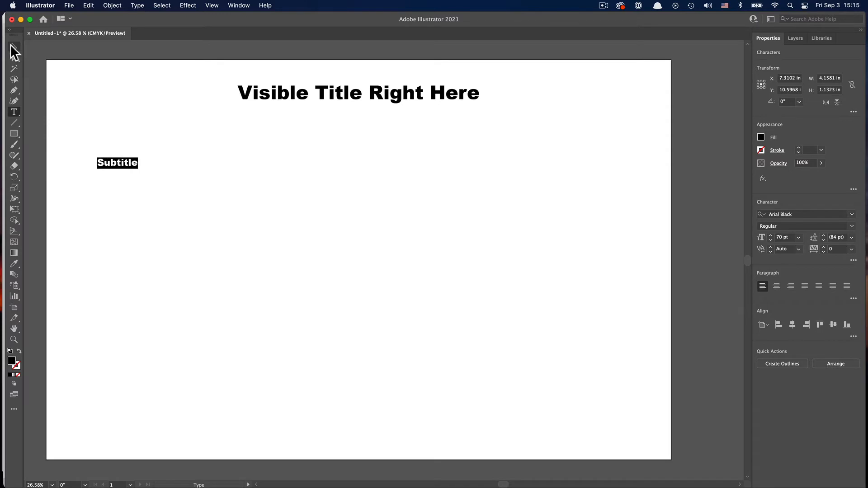
pyautogui.click(194, 203)
pyautogui.click(14, 47)
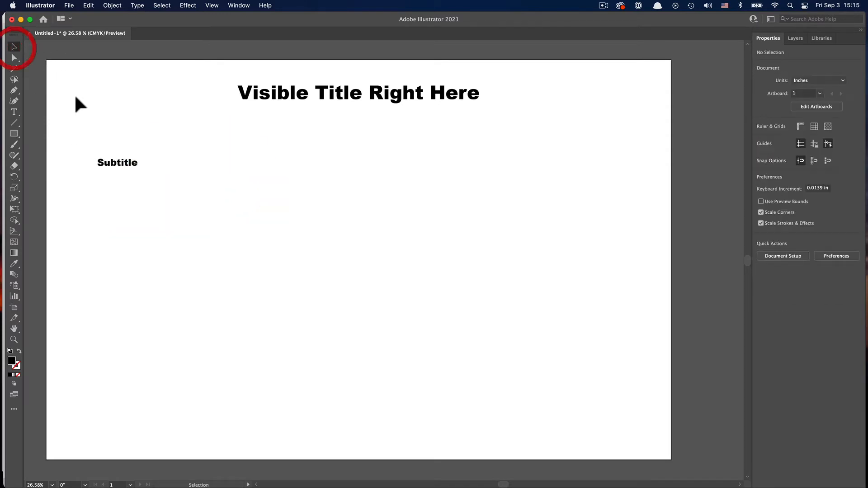
# Nudge the subtitle into place, paste three copies of it, and lay all four out in a rough row beneath the title.
pyautogui.moveTo(124, 168)
pyautogui.mouseDown()
pyautogui.moveTo(187, 158)
pyautogui.moveTo(132, 163)
pyautogui.mouseUp()
pyautogui.press('super+c')
pyautogui.press('super+v')
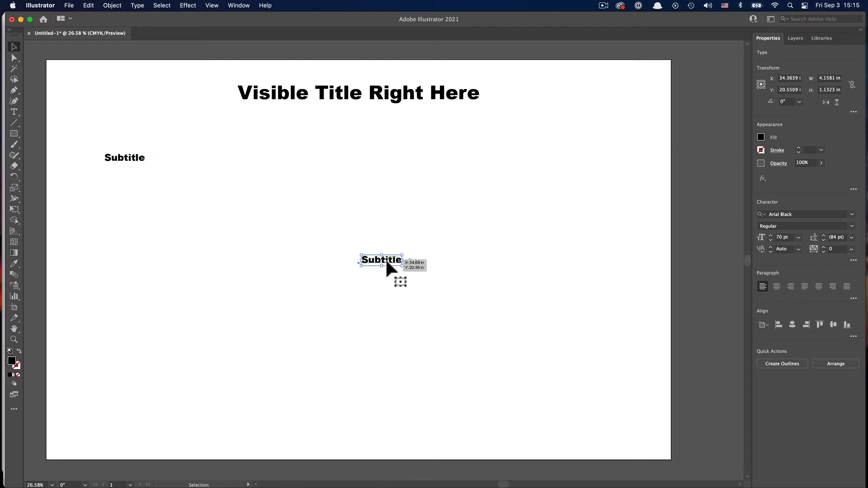
pyautogui.moveTo(384, 259); pyautogui.dragTo(267, 162)
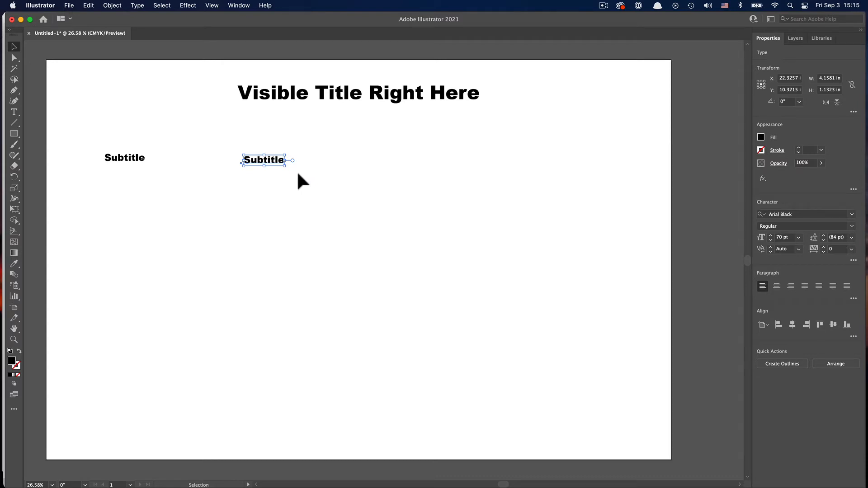
pyautogui.press('super+v')
pyautogui.click(389, 262)
pyautogui.moveTo(389, 261); pyautogui.dragTo(368, 163)
pyautogui.press('super+v')
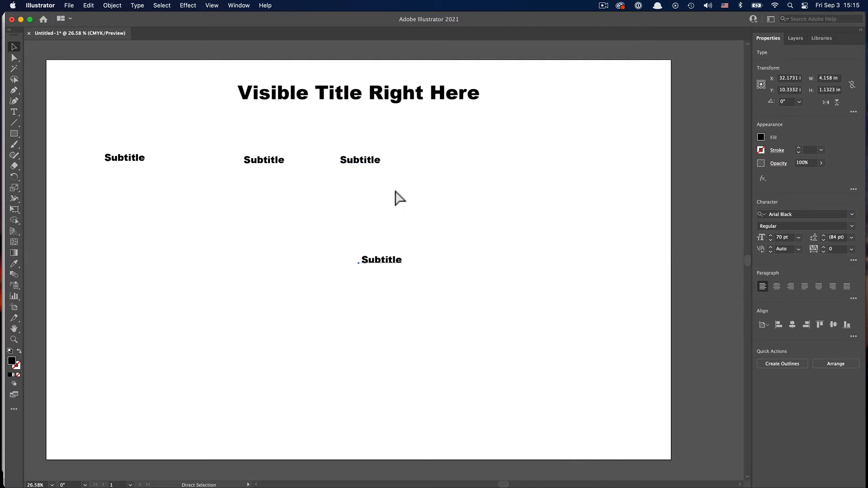
pyautogui.moveTo(389, 258); pyautogui.dragTo(525, 157)
# Align the four subtitles by their top edges and distribute them evenly by their horizontal centers.
pyautogui.moveTo(583, 182); pyautogui.dragTo(79, 146)
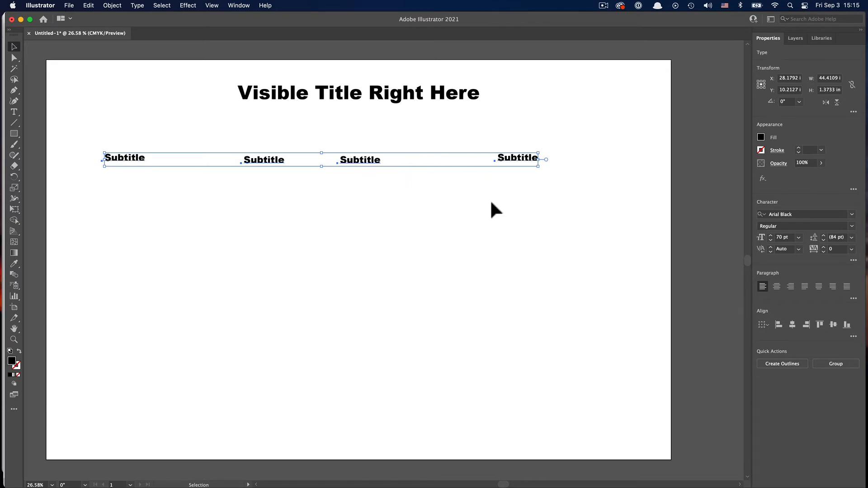
pyautogui.click(500, 243)
pyautogui.click(514, 157)
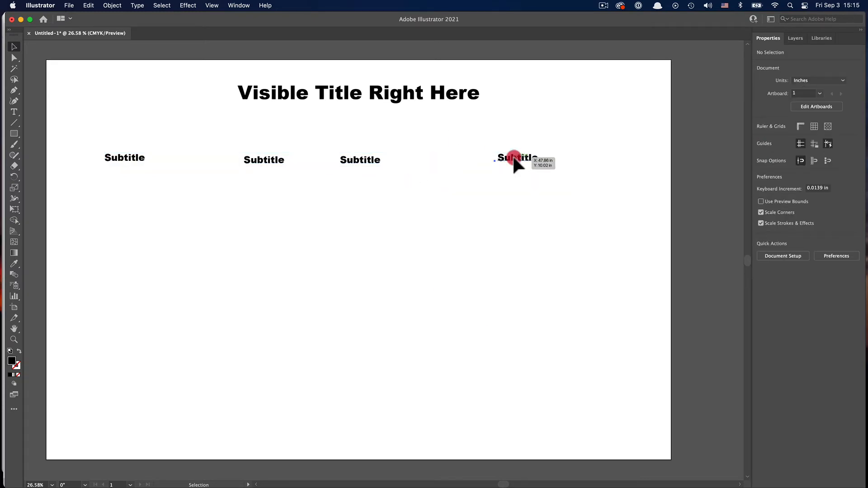
pyautogui.keyDown('shift'); pyautogui.click(364, 161); pyautogui.keyUp('shift')
pyautogui.keyDown('shift'); pyautogui.click(270, 160); pyautogui.keyUp('shift')
pyautogui.keyDown('shift'); pyautogui.click(129, 159); pyautogui.keyUp('shift')
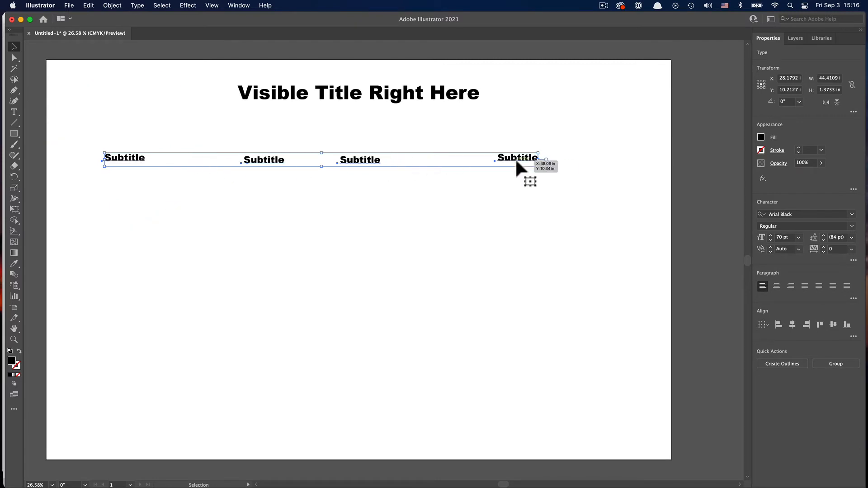
pyautogui.click(818, 325)
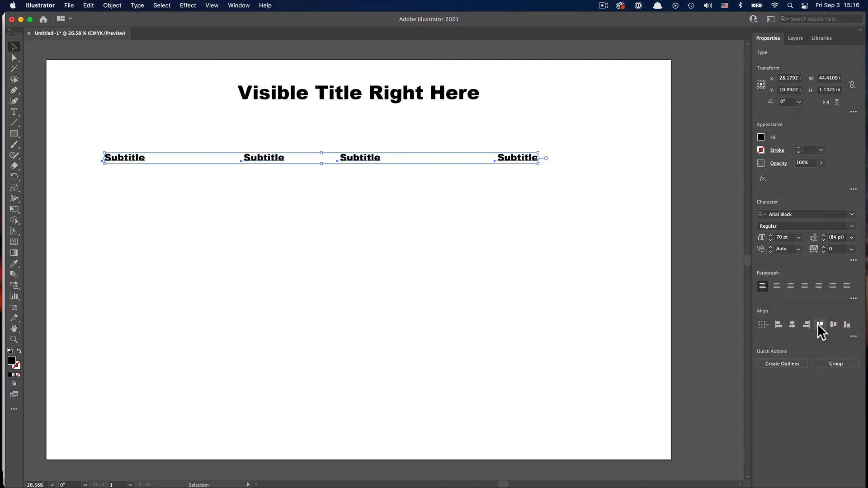
pyautogui.click(854, 336)
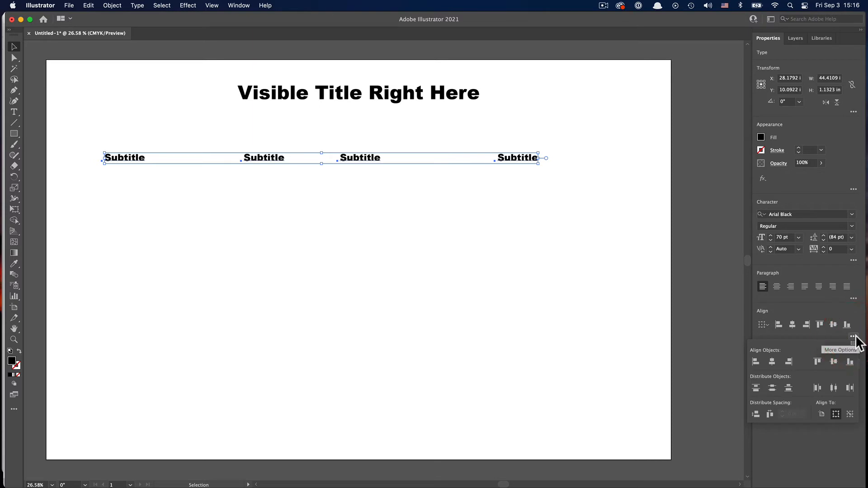
pyautogui.click(833, 388)
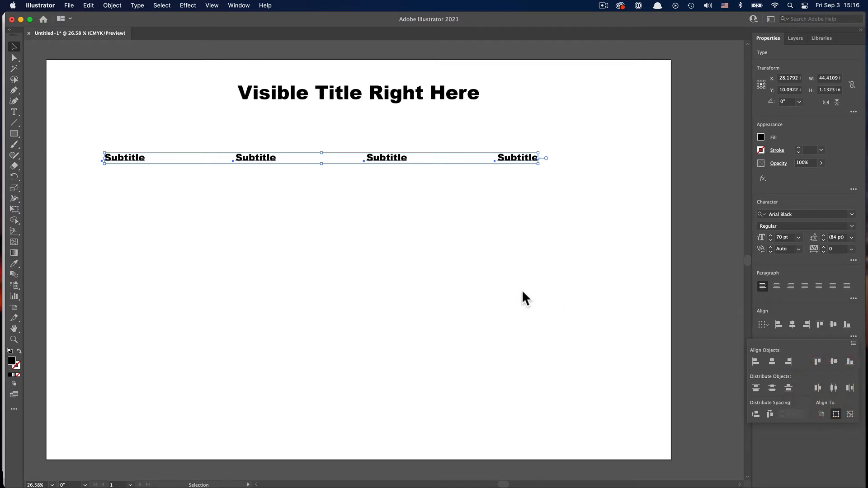
# Shift the row of four subtitles slightly right and down, and apply horizontal center alignment relative to the selection.
pyautogui.click(404, 262)
pyautogui.moveTo(555, 205); pyautogui.dragTo(158, 121)
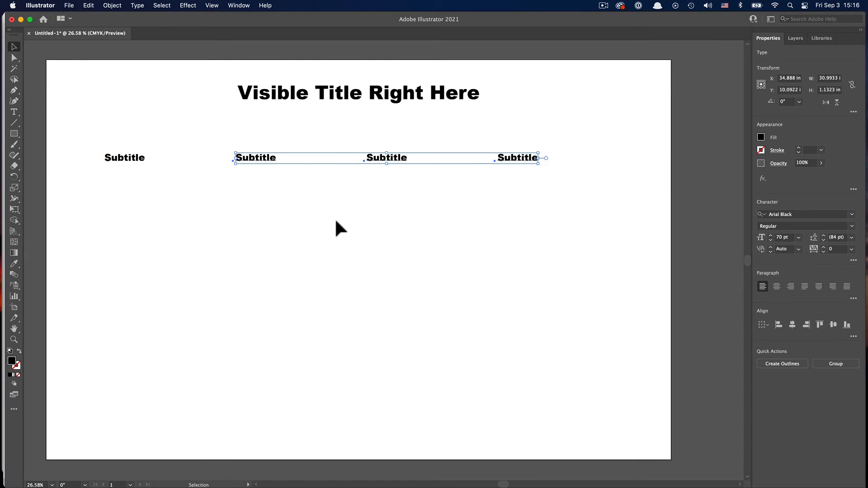
pyautogui.click(363, 226)
pyautogui.moveTo(536, 195); pyautogui.dragTo(106, 148)
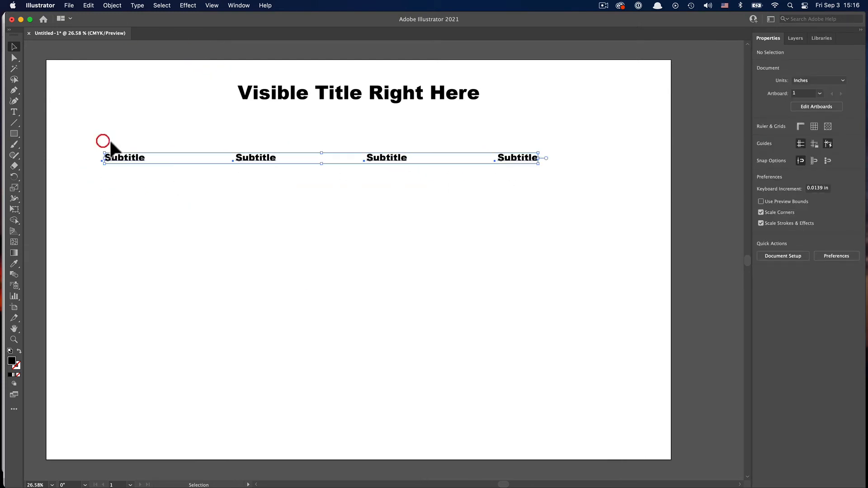
pyautogui.click(394, 158)
pyautogui.moveTo(394, 159); pyautogui.dragTo(407, 160)
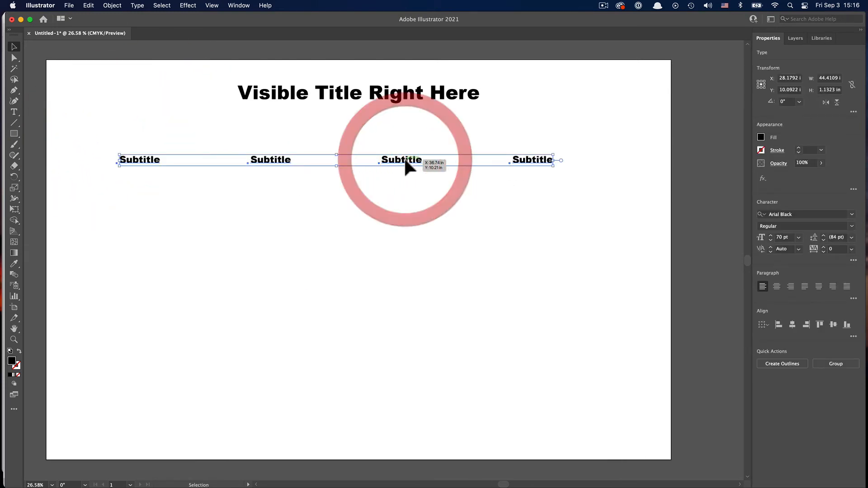
pyautogui.click(791, 324)
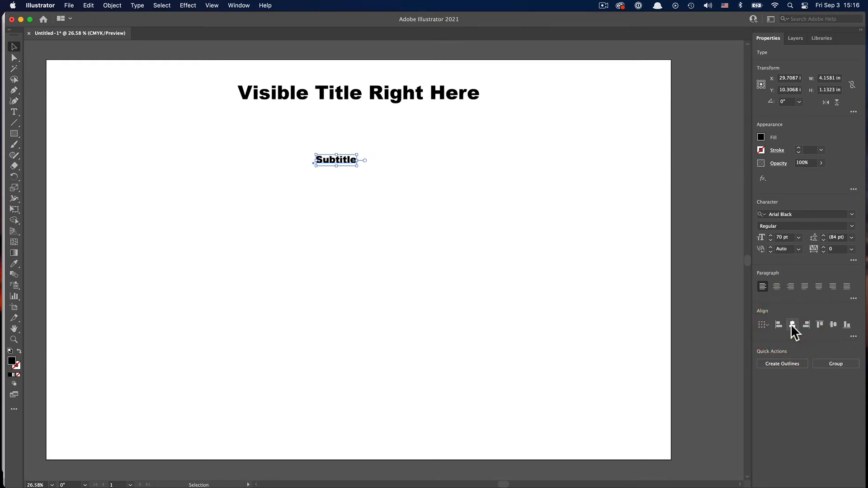
# Undo the last alignment and center the four subtitles horizontally on the artboard as one group.
pyautogui.press('super+z')
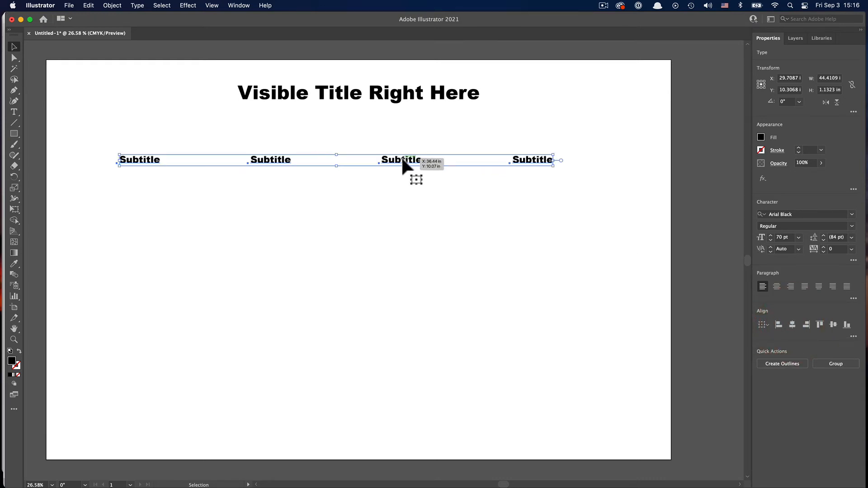
pyautogui.rightClick(402, 158)
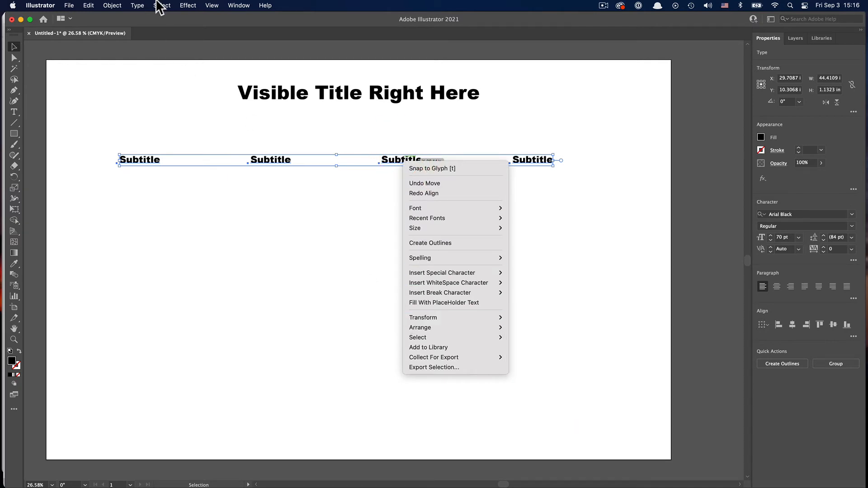
pyautogui.click(111, 6)
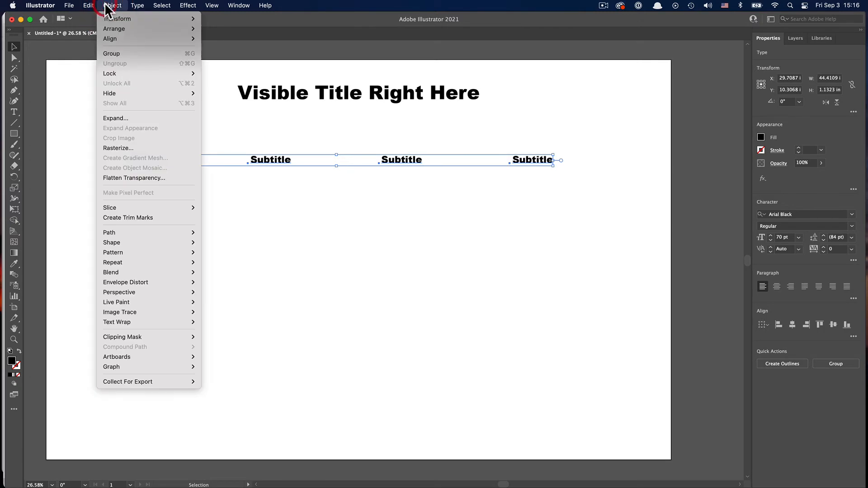
pyautogui.click(126, 53)
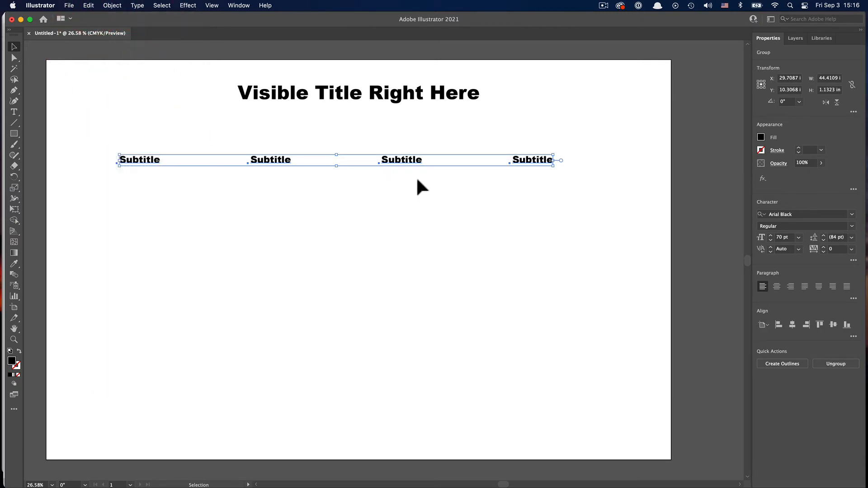
pyautogui.click(792, 326)
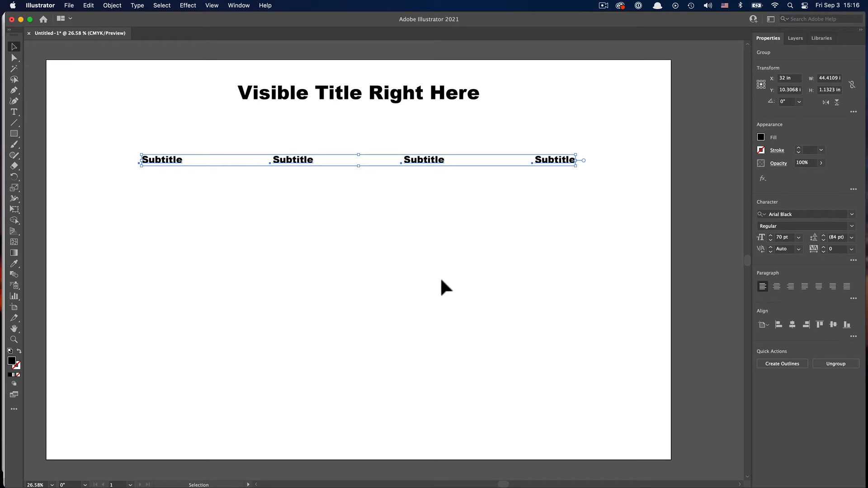
# Ungroup the row of four subtitles and leave nothing selected.
pyautogui.rightClick(300, 158)
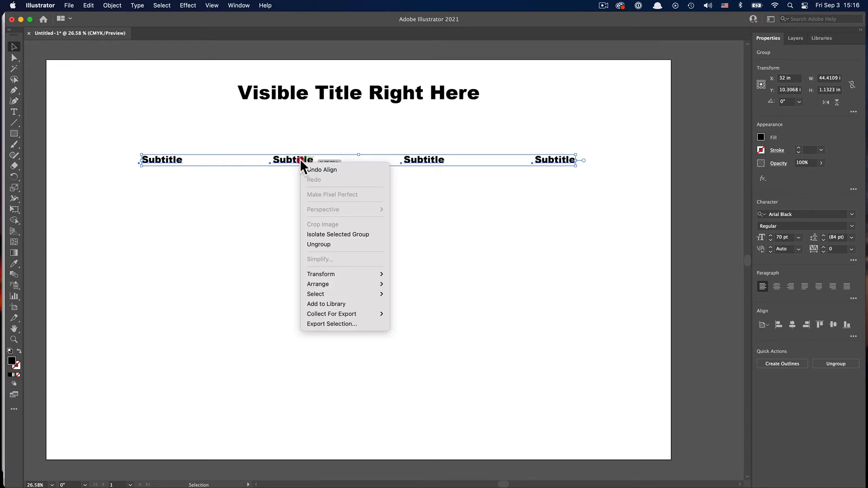
pyautogui.click(326, 246)
pyautogui.click(500, 244)
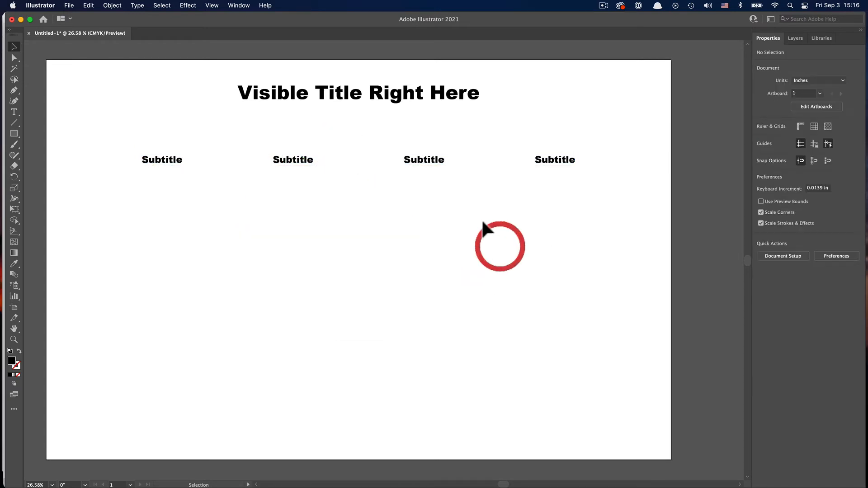
pyautogui.click(408, 157)
pyautogui.click(385, 227)
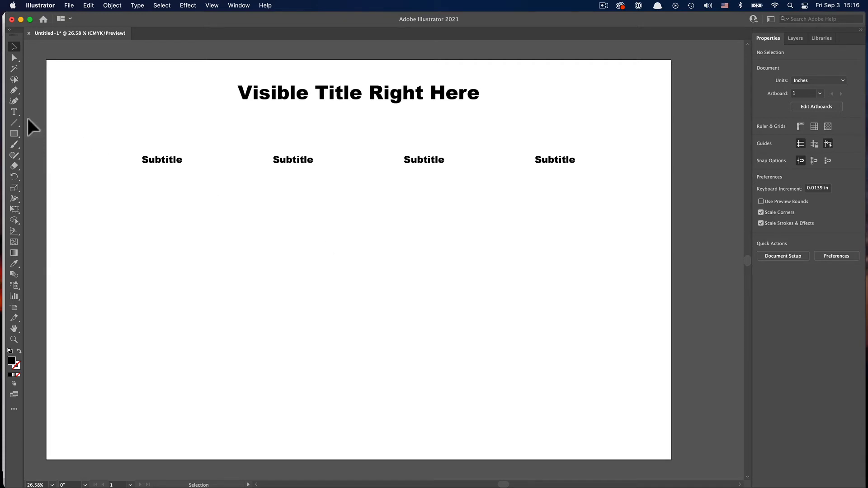
# Create a 20 pt area-text block about 12.7 by 12.5 in beneath the first subtitle, filled with placeholder text.
pyautogui.click(13, 114)
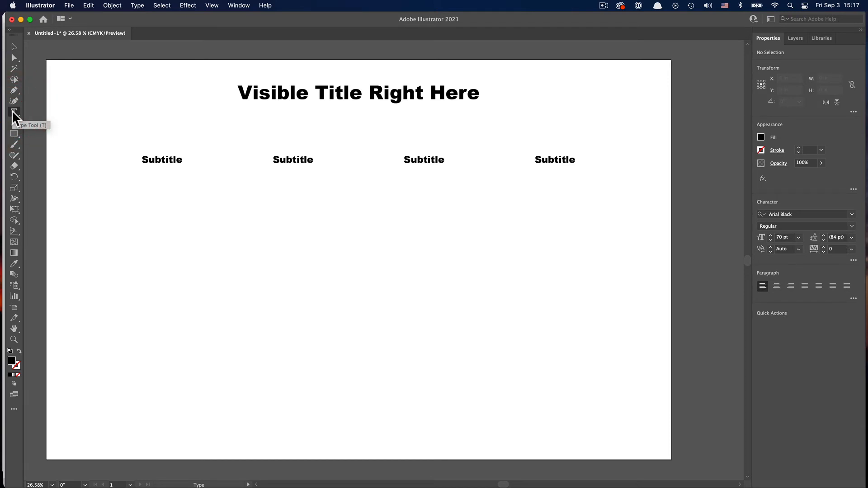
pyautogui.click(778, 236)
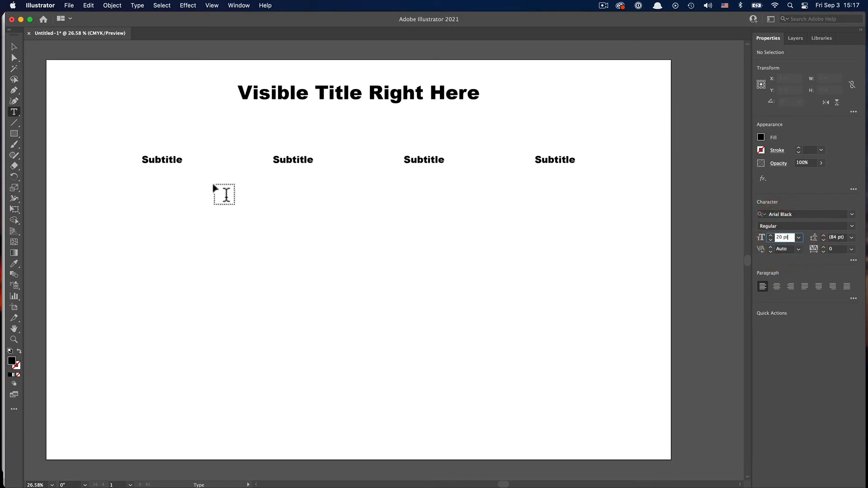
pyautogui.moveTo(98, 172); pyautogui.dragTo(222, 294)
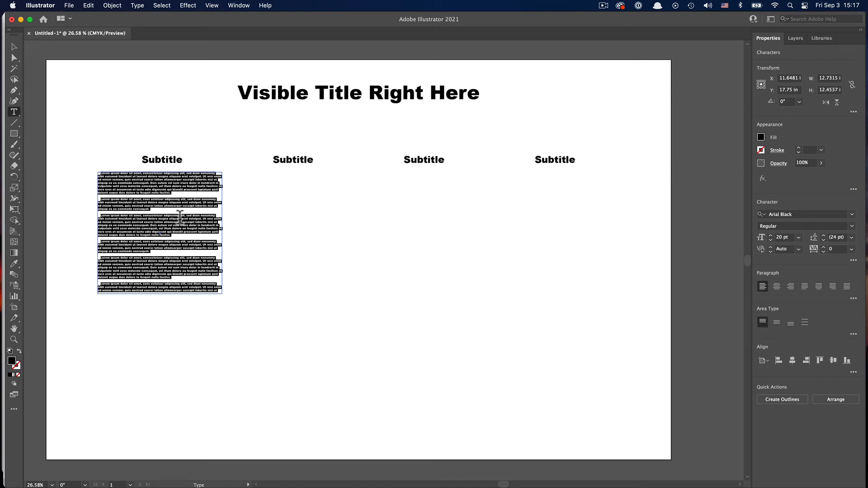
pyautogui.click(14, 47)
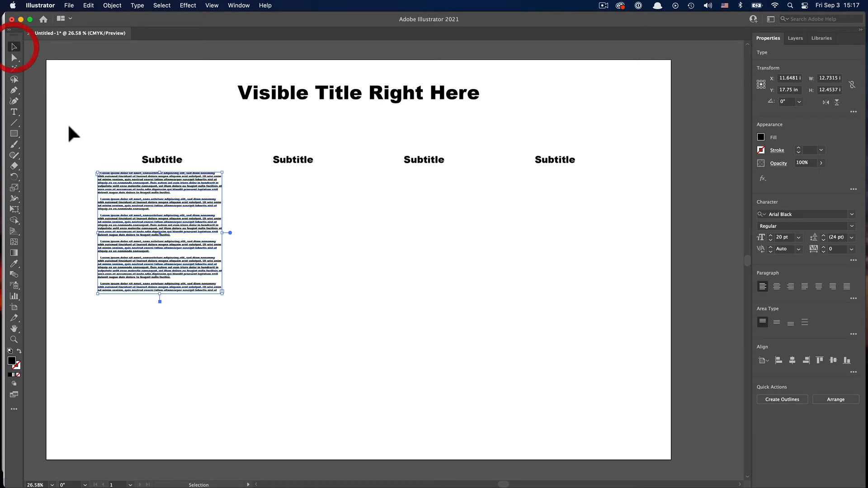
# Set the font of all the placeholder text in the block to Roboto.
pyautogui.doubleClick(169, 212)
pyautogui.tripleClick(169, 212)
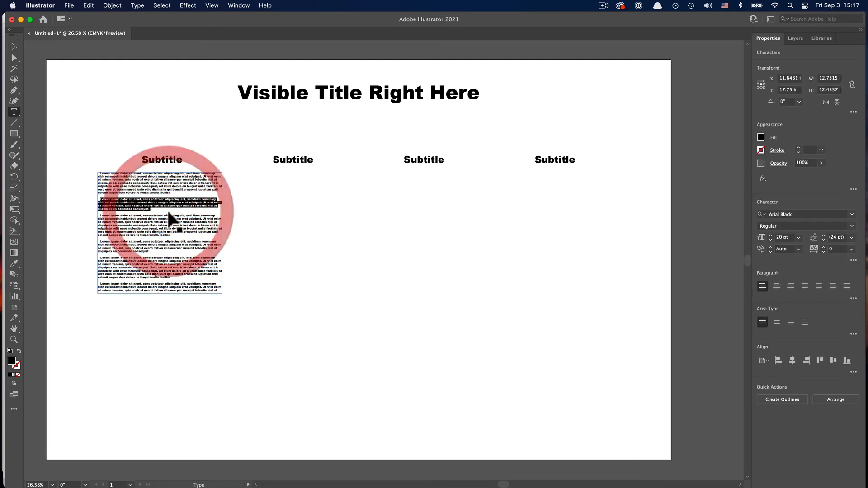
pyautogui.press('super+a')
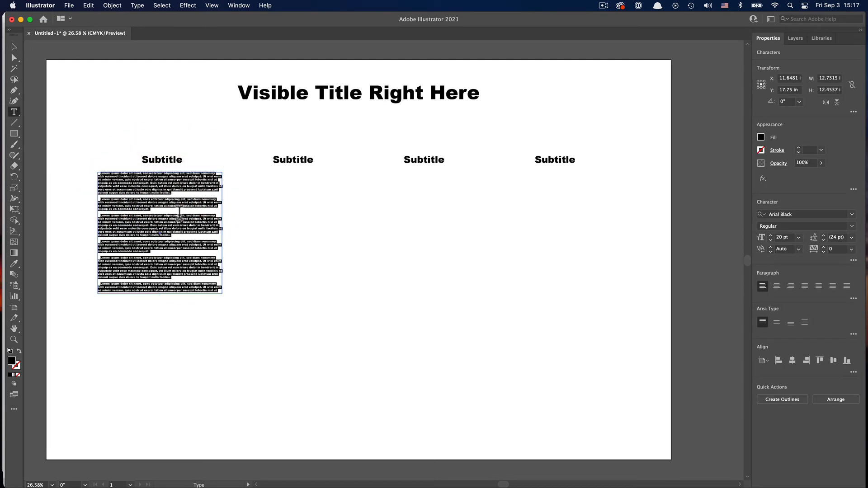
pyautogui.click(851, 214)
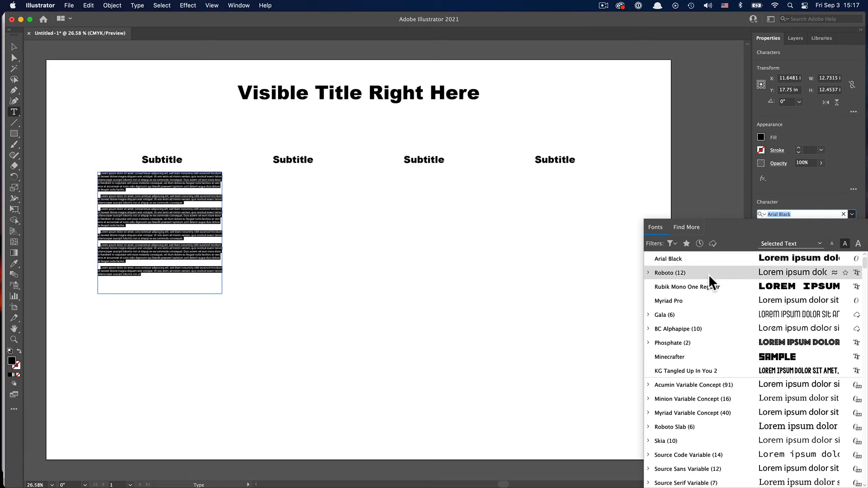
pyautogui.click(709, 273)
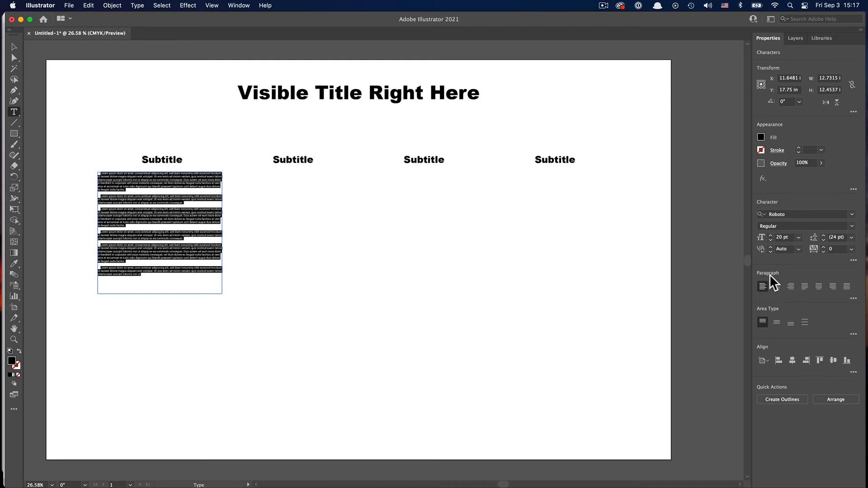
# Set the block's paragraph spacing to 0 pt left indent, 0 pt space before and 18 pt space after.
pyautogui.click(852, 300)
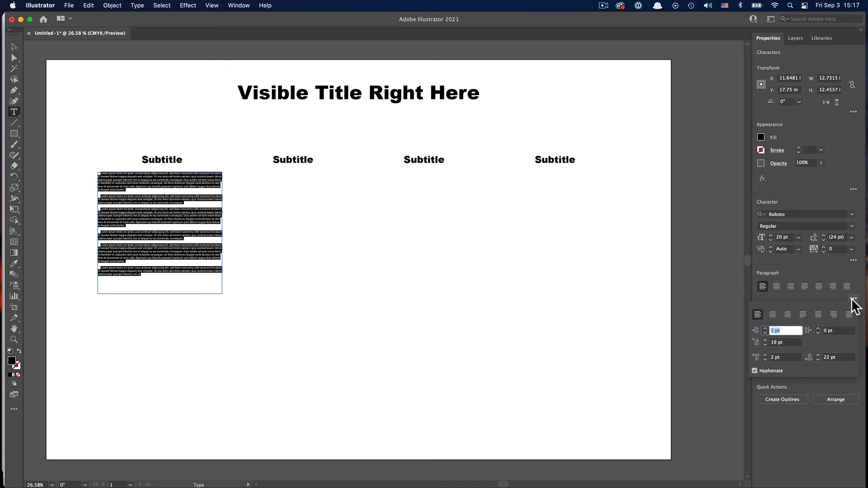
pyautogui.click(764, 332)
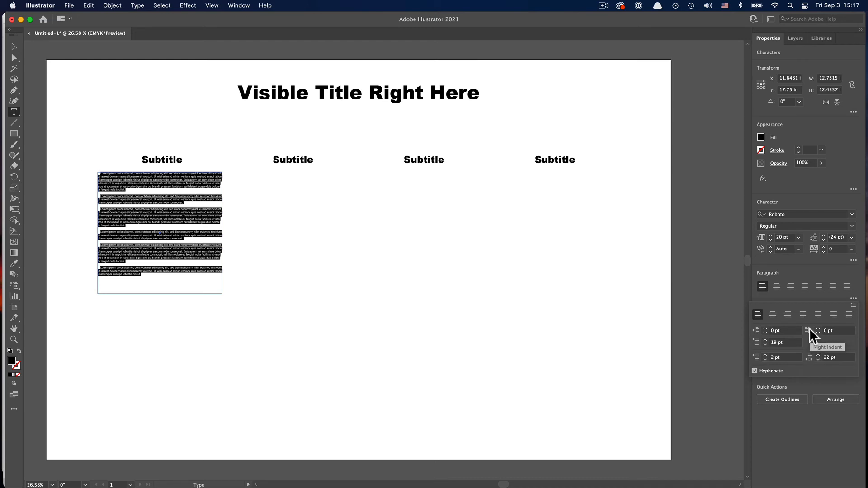
pyautogui.click(764, 359)
pyautogui.click(763, 358)
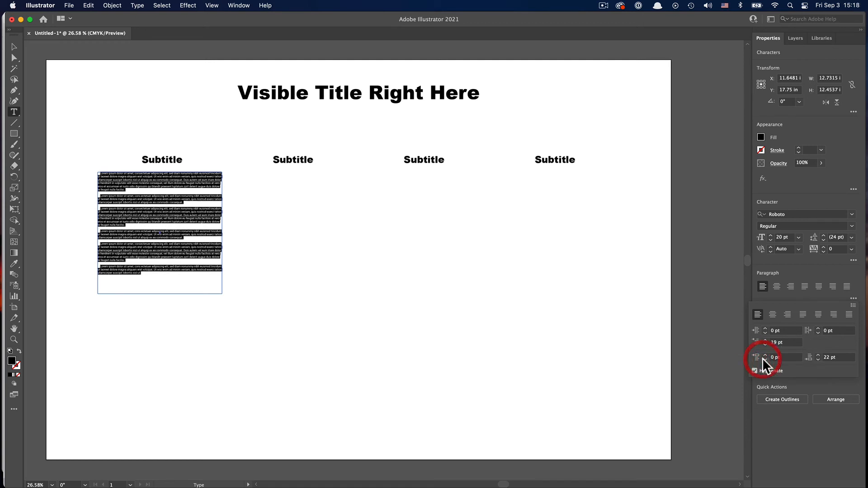
pyautogui.click(815, 358)
pyautogui.click(816, 358)
pyautogui.click(816, 358)
pyautogui.click(816, 358)
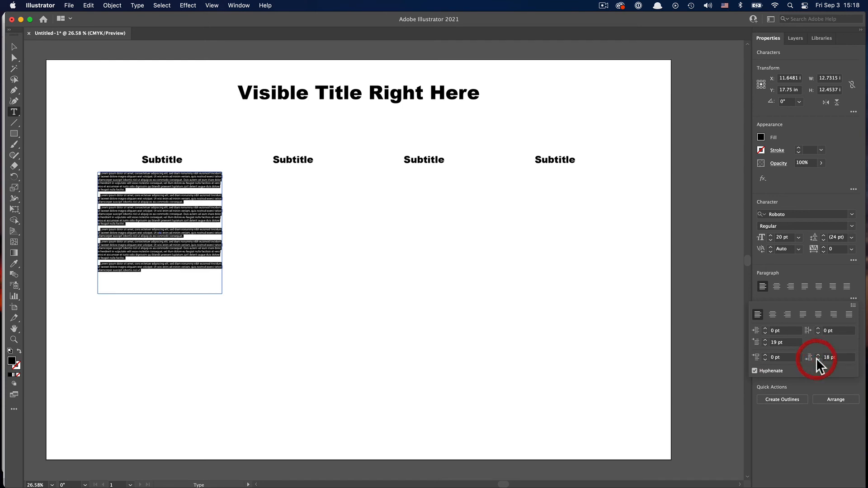
pyautogui.click(352, 304)
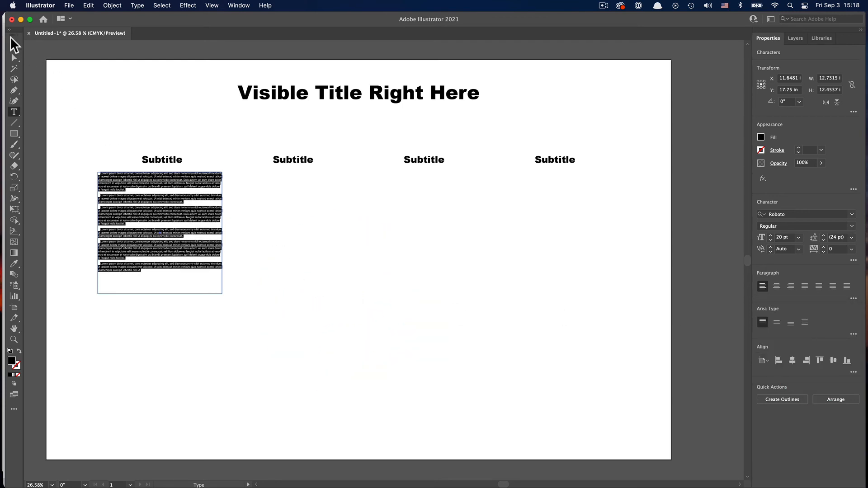
pyautogui.click(14, 46)
pyautogui.click(389, 276)
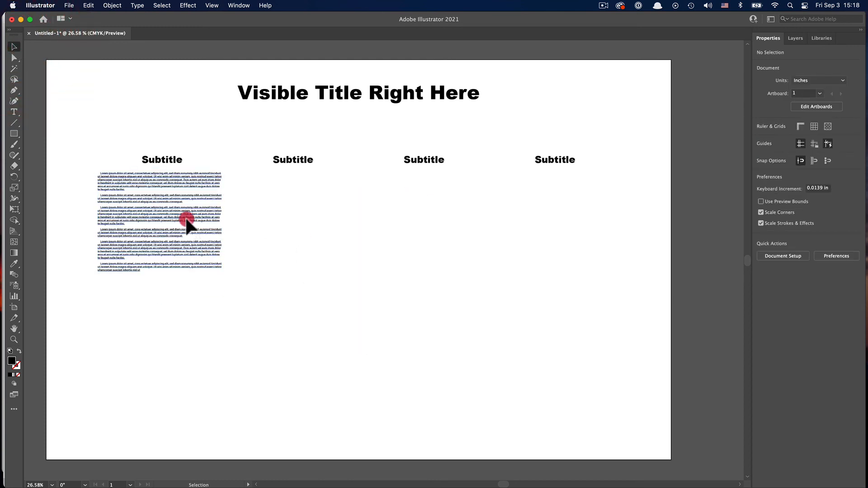
# Place a copy of the text block beneath the second subtitle, narrowed to about 10.8 in wide and roughly centered under it.
pyautogui.moveTo(186, 218); pyautogui.dragTo(189, 223)
pyautogui.press('super+c')
pyautogui.press('super+v')
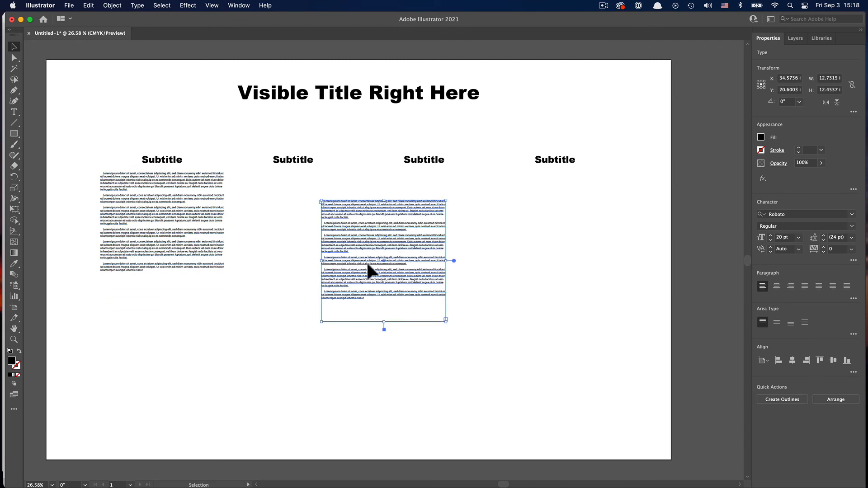
pyautogui.moveTo(383, 256); pyautogui.dragTo(292, 230)
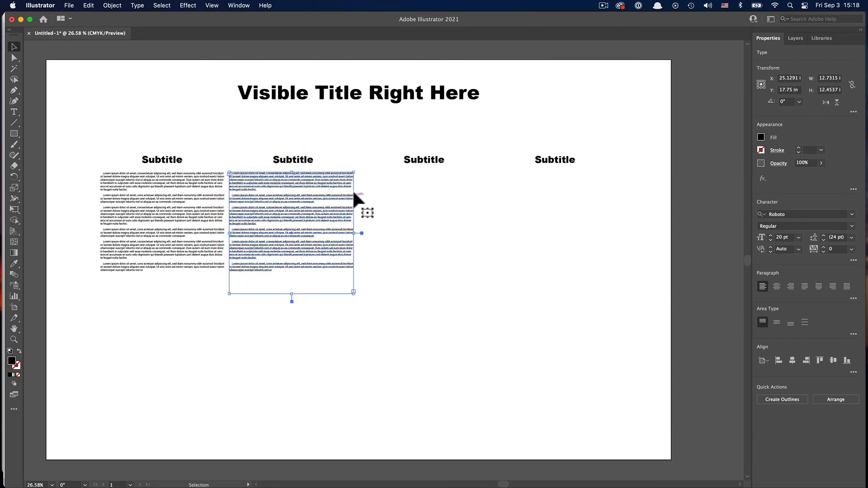
pyautogui.moveTo(354, 234); pyautogui.dragTo(335, 233)
pyautogui.moveTo(300, 204); pyautogui.dragTo(314, 203)
# Replace the wide text block beneath the first subtitle with a copy of the narrower block.
pyautogui.click(188, 223)
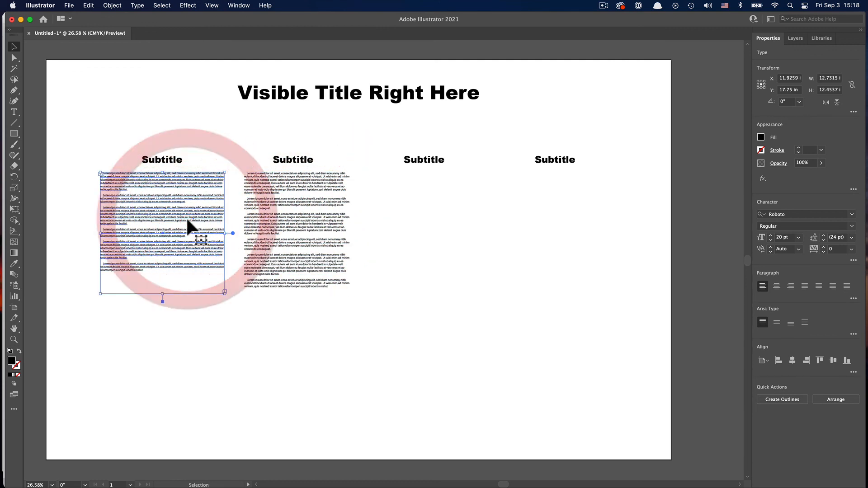
pyautogui.press('Delete')
pyautogui.click(300, 185)
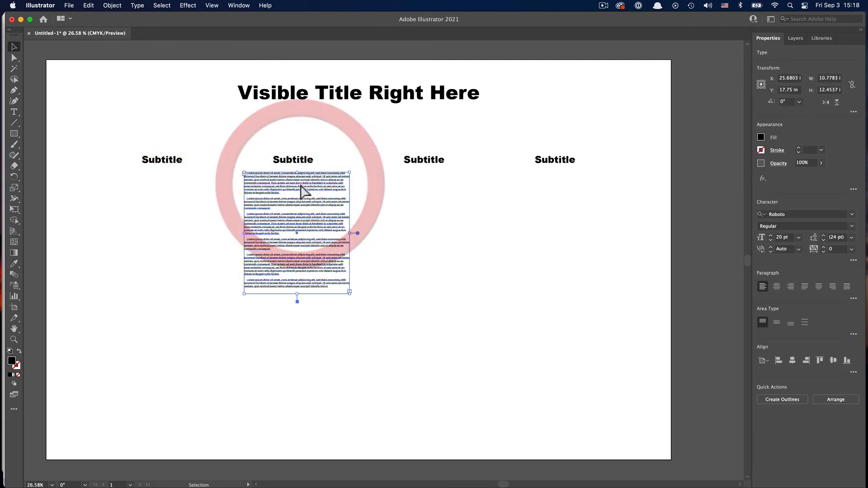
pyautogui.press('cmd+c')
pyautogui.press('cmd+v')
pyautogui.moveTo(360, 211); pyautogui.dragTo(167, 189)
# Fill the whole title text with the dark red swatch C=15 M=100 Y=90 K=10.
pyautogui.tripleClick(313, 91)
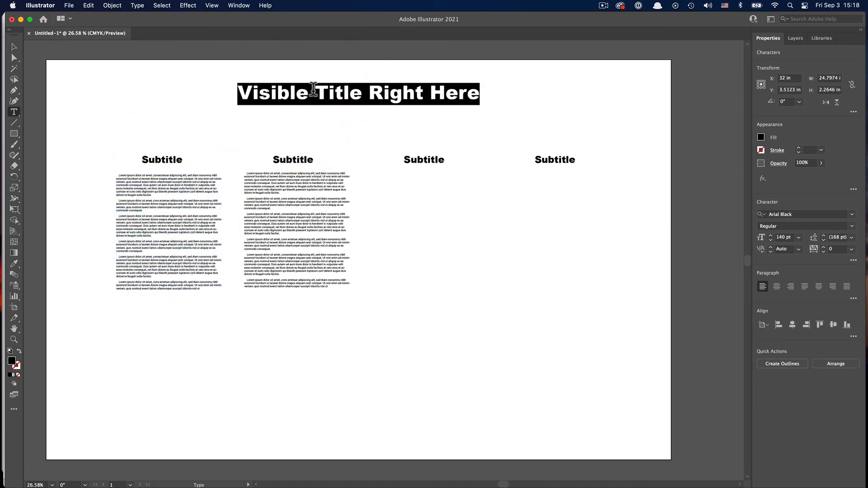
pyautogui.click(760, 137)
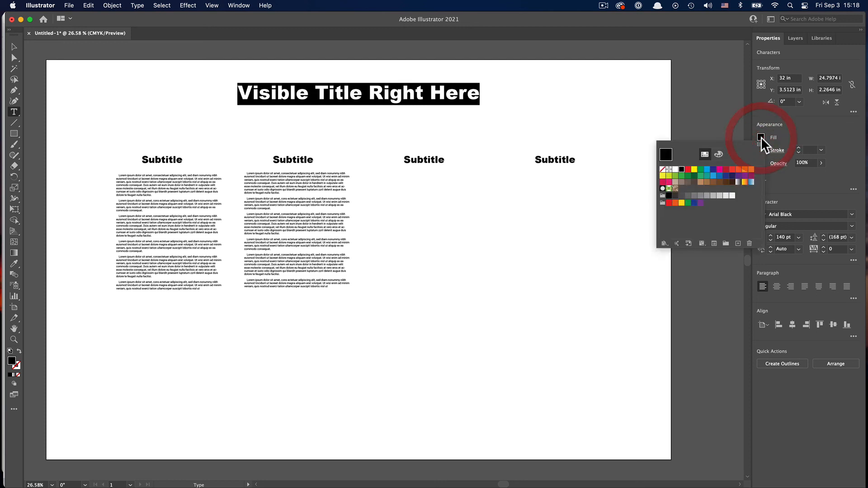
pyautogui.click(726, 170)
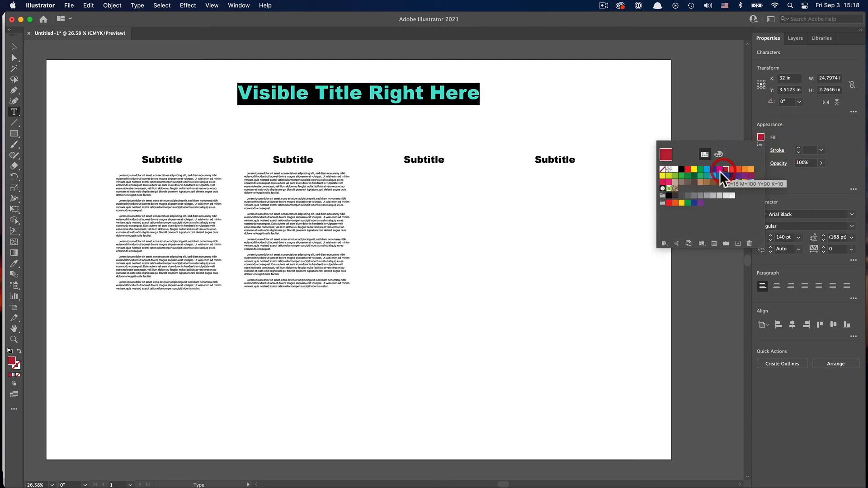
pyautogui.click(479, 267)
pyautogui.click(478, 268)
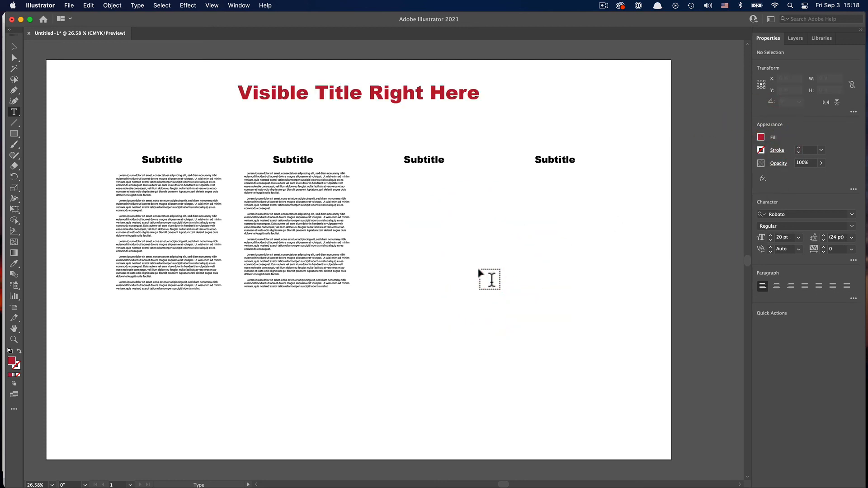